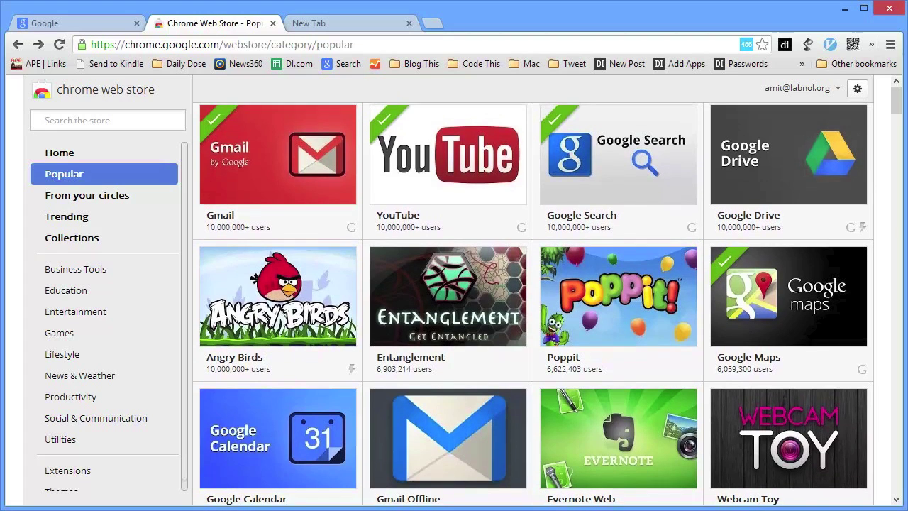
{"action": "scroll", "coordinate": [533, 304], "scroll_direction": "down", "scroll_amount": 1}
{"action": "scroll", "coordinate": [533, 304], "scroll_direction": "down", "scroll_amount": 1}
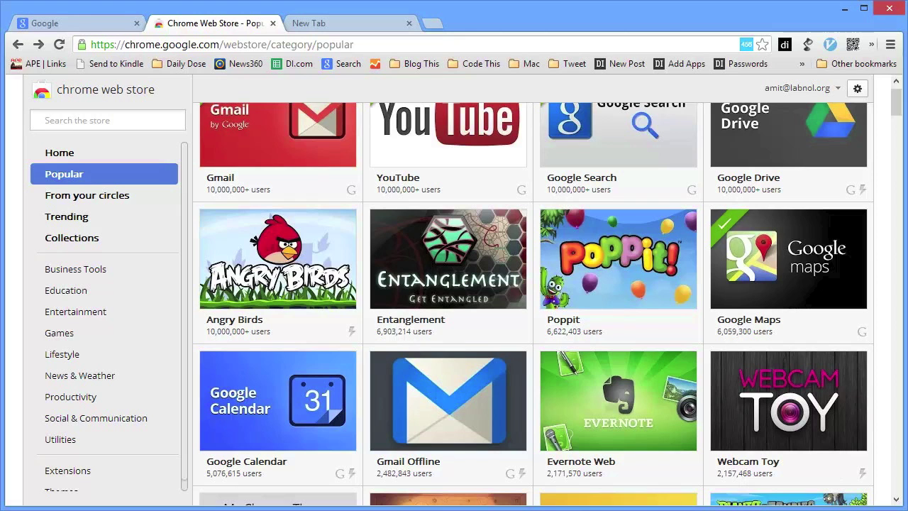
{"action": "scroll", "coordinate": [532, 304], "scroll_direction": "down", "scroll_amount": 3}
{"action": "scroll", "coordinate": [532, 304], "scroll_direction": "down", "scroll_amount": 3}
{"action": "scroll", "coordinate": [532, 303], "scroll_direction": "down", "scroll_amount": 1}
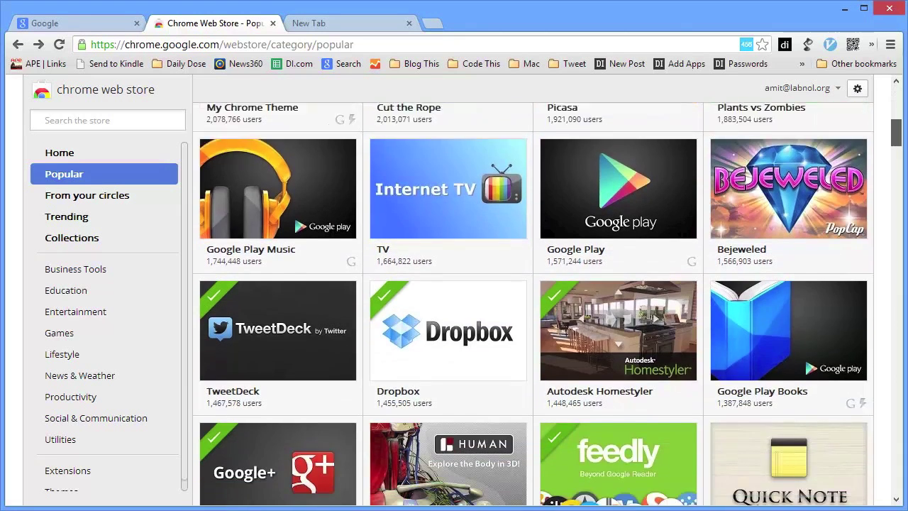
{"action": "scroll", "coordinate": [532, 304], "scroll_direction": "up", "scroll_amount": 4}
{"action": "scroll", "coordinate": [532, 303], "scroll_direction": "up", "scroll_amount": 3}
{"action": "scroll", "coordinate": [532, 303], "scroll_direction": "up", "scroll_amount": 3}
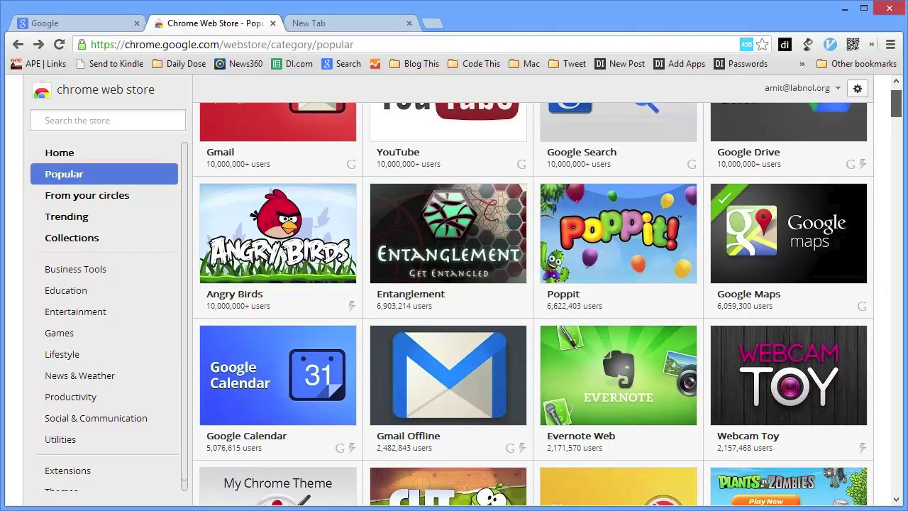
{"action": "scroll", "coordinate": [533, 304], "scroll_direction": "up", "scroll_amount": 1}
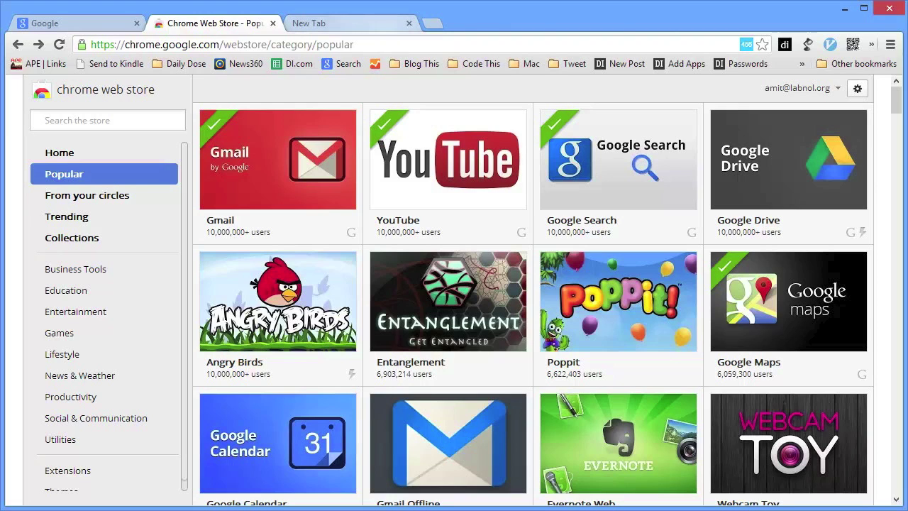
{"action": "key", "text": "ctrl+Tab"}
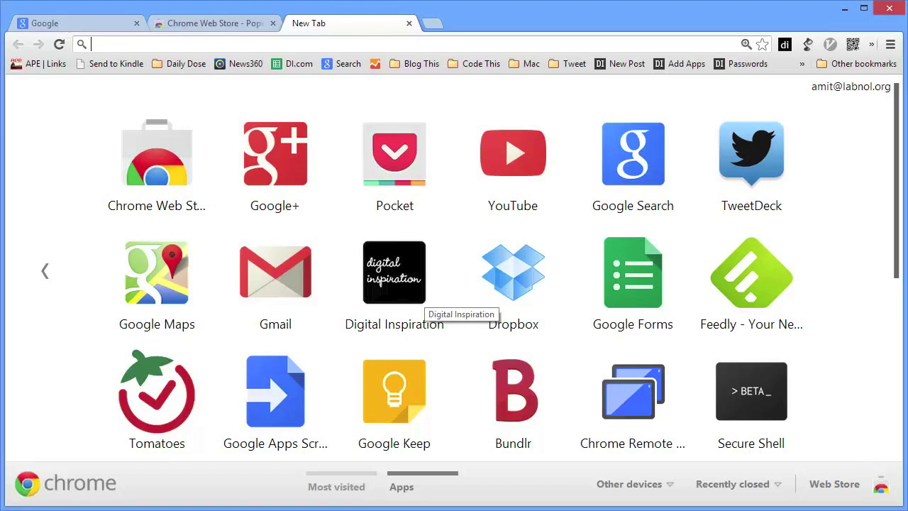
{"action": "left_click", "coordinate": [419, 297]}
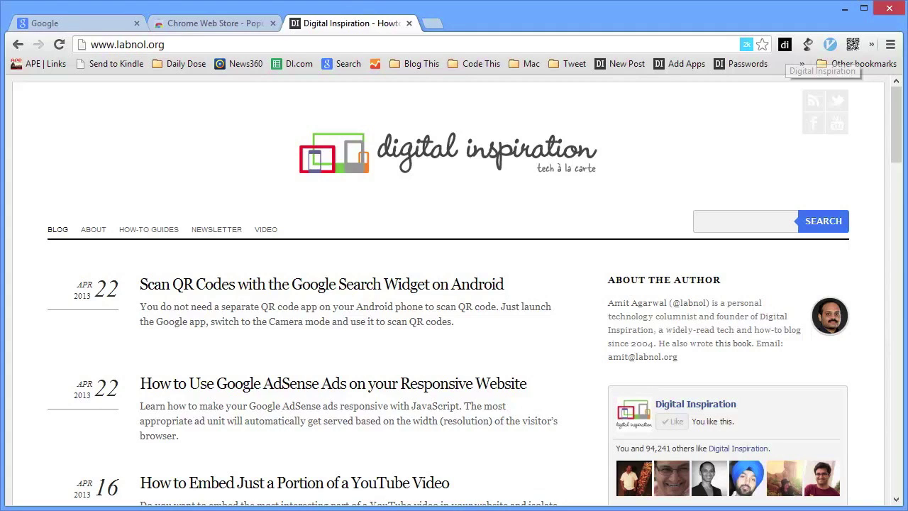
- Preview the di extension's list of recent articles, then dismiss its popup
{"action": "left_click", "coordinate": [785, 44]}
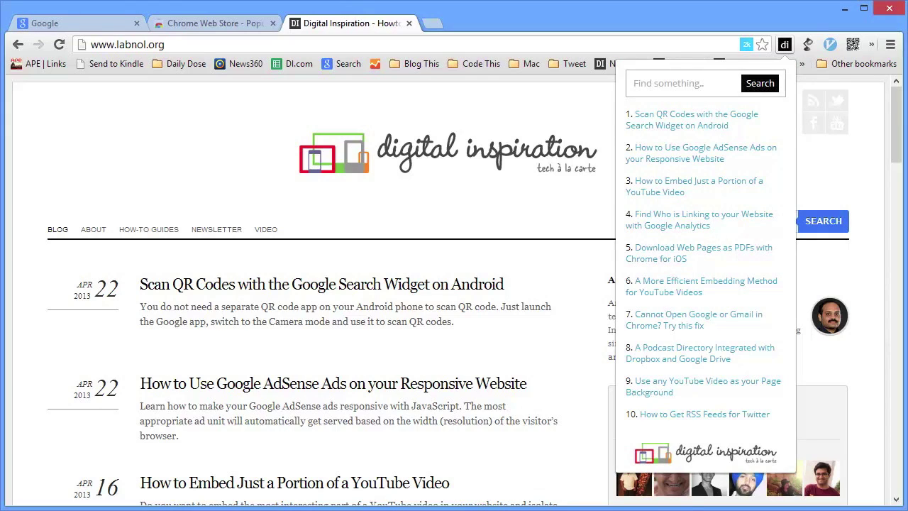
{"action": "key", "text": "Tab"}
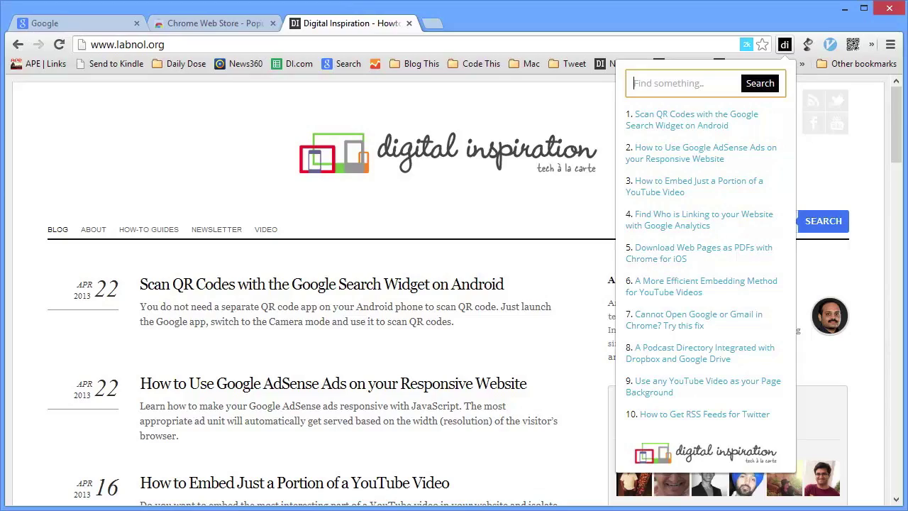
{"action": "key", "text": "Escape"}
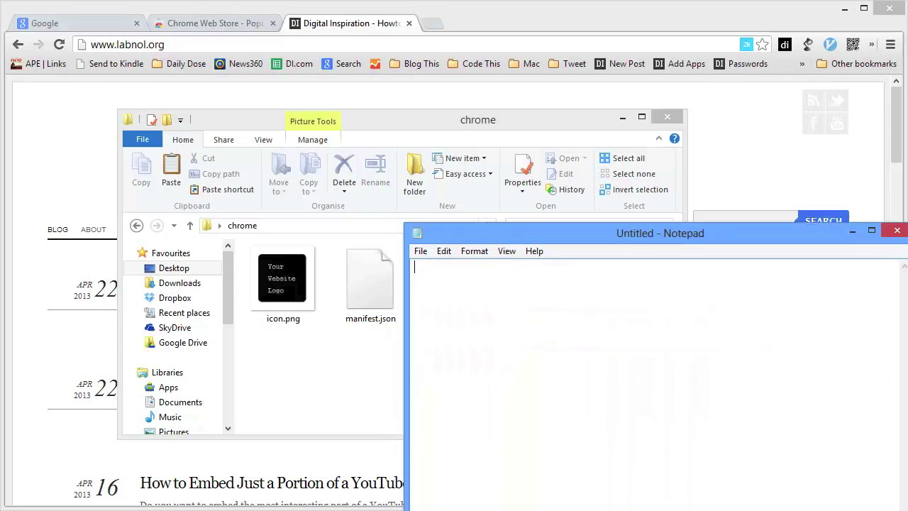
- Load manifest.json in Notepad with name 'Hello World' and description 'The quick brown fox jumped over the lazy dog'
{"action": "left_click_drag", "start_coordinate": [371, 280], "coordinate": [603, 284]}
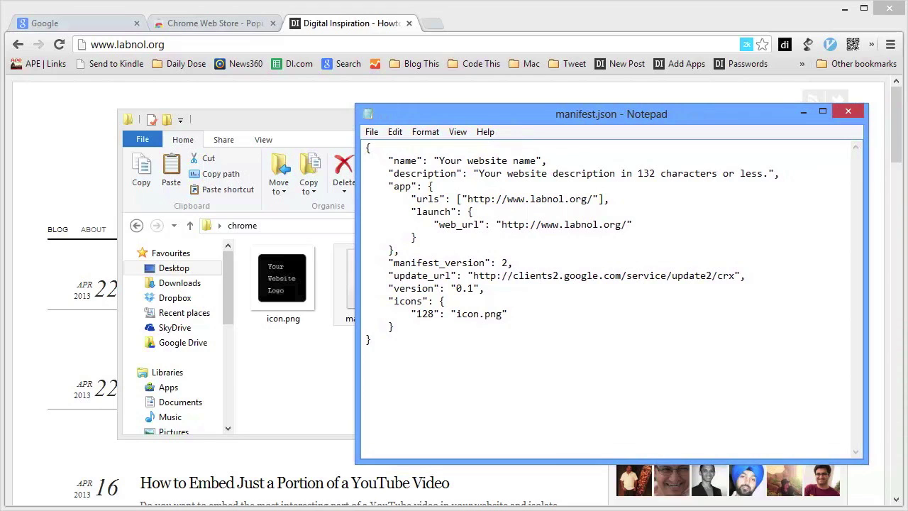
{"action": "left_click_drag", "start_coordinate": [439, 160], "coordinate": [536, 160]}
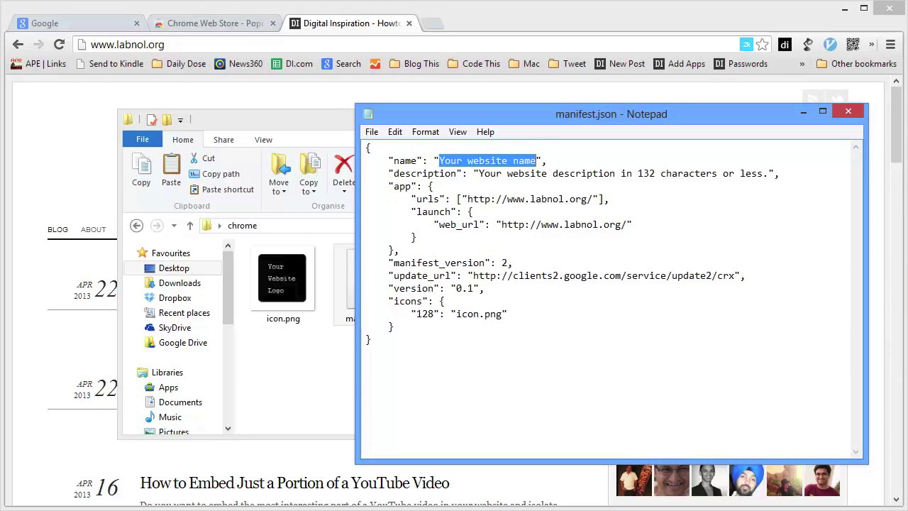
{"action": "type", "text": "Hello World"}
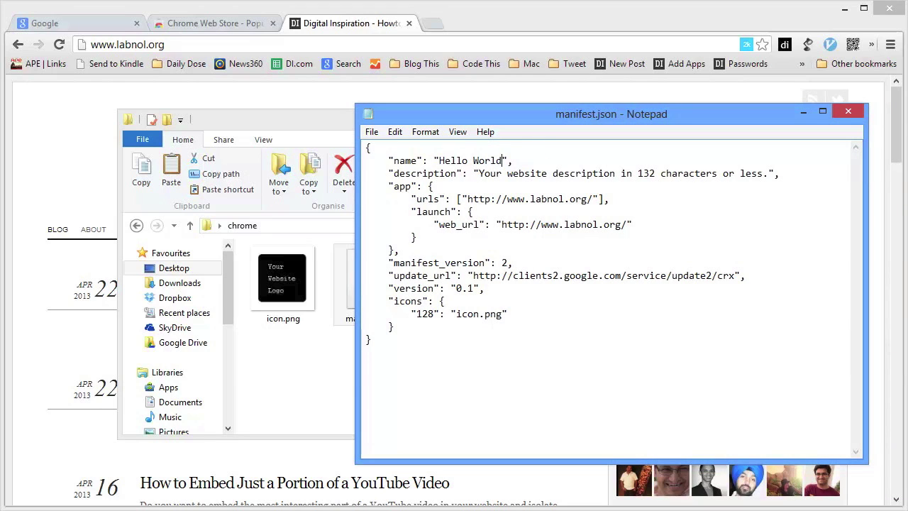
{"action": "left_click_drag", "start_coordinate": [478, 173], "coordinate": [763, 173]}
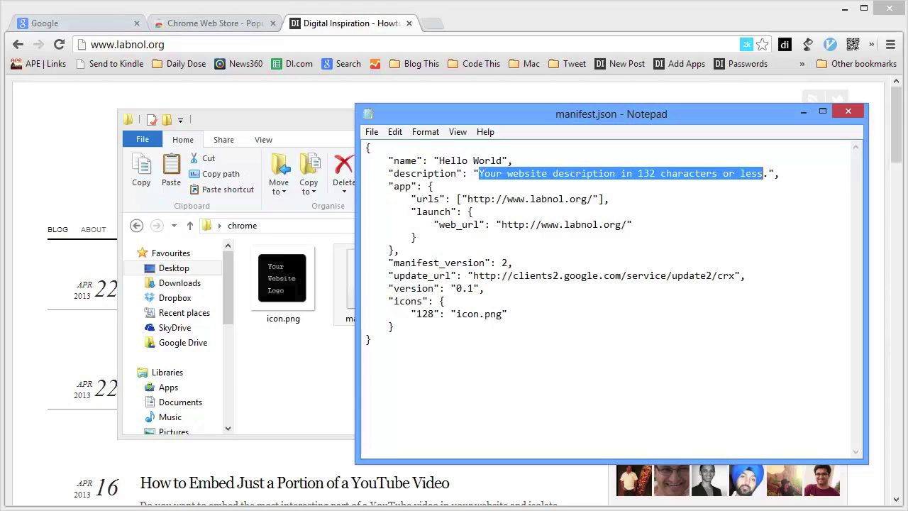
{"action": "type", "text": "The quick brown "}
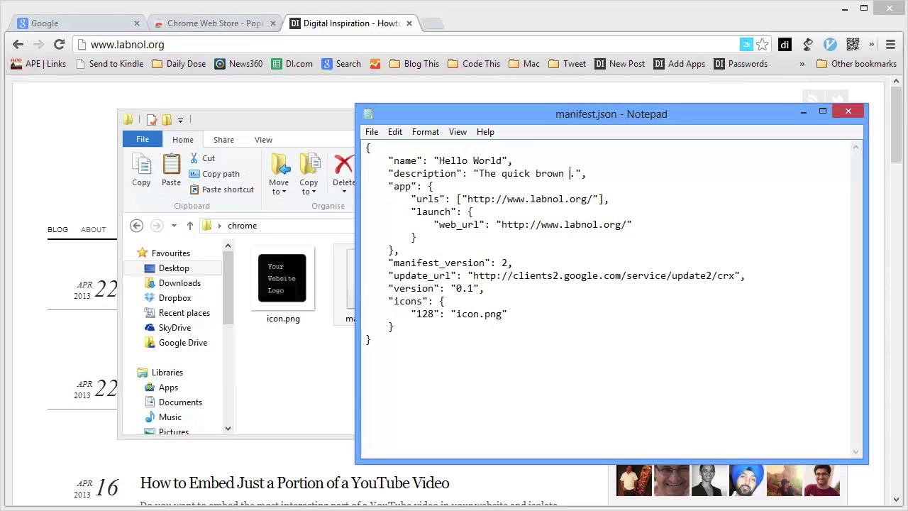
{"action": "type", "text": "fox jumped over the la"}
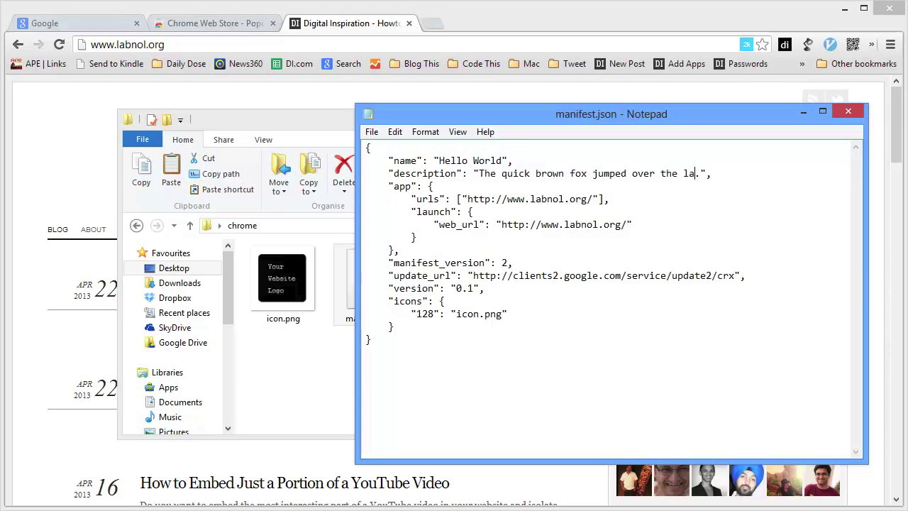
{"action": "type", "text": "zy dog"}
{"action": "key", "text": "shift+Right"}
{"action": "key", "text": "shift+Right"}
{"action": "key", "text": "shift+Right"}
{"action": "key", "text": "shift+Right"}
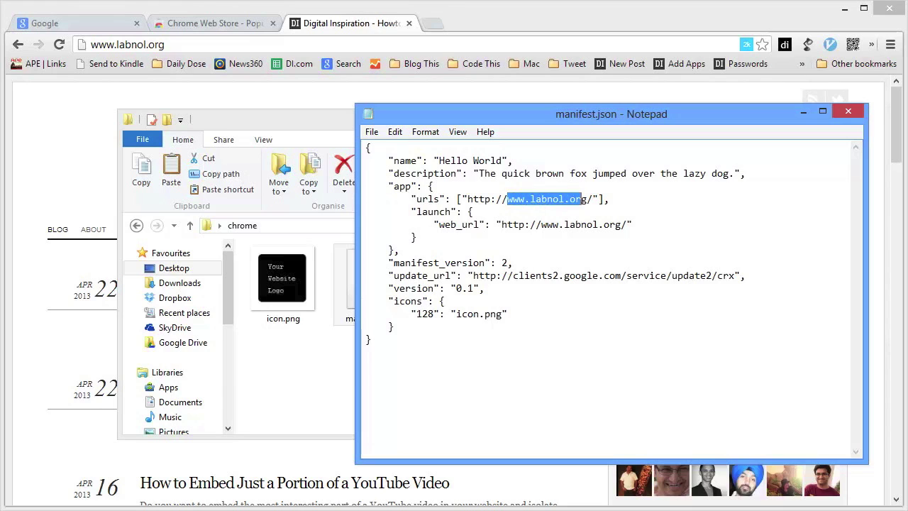
{"action": "key", "text": "shift+Right"}
{"action": "left_click", "coordinate": [541, 224]}
{"action": "key", "text": "shift+Right"}
{"action": "key", "text": "shift+Right"}
{"action": "key", "text": "shift+Right"}
{"action": "key", "text": "shift+Right"}
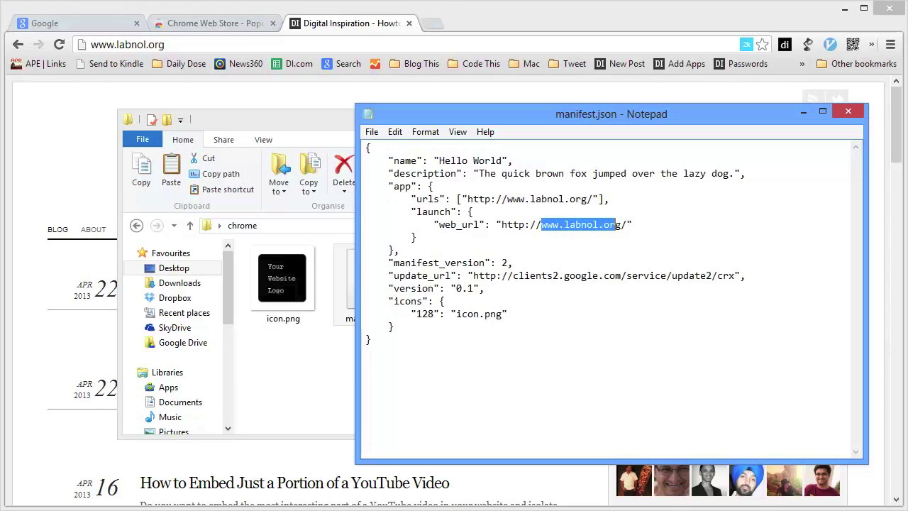
{"action": "key", "text": "shift+Right"}
{"action": "left_click", "coordinate": [847, 110]}
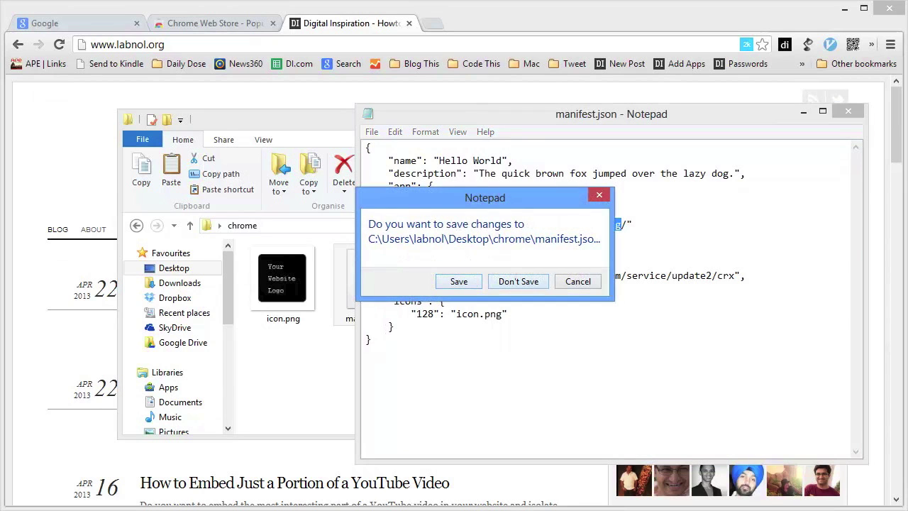
- Save the manifest changes and select both icon.png and manifest.json
{"action": "key", "text": "Return"}
{"action": "key", "text": "Left"}
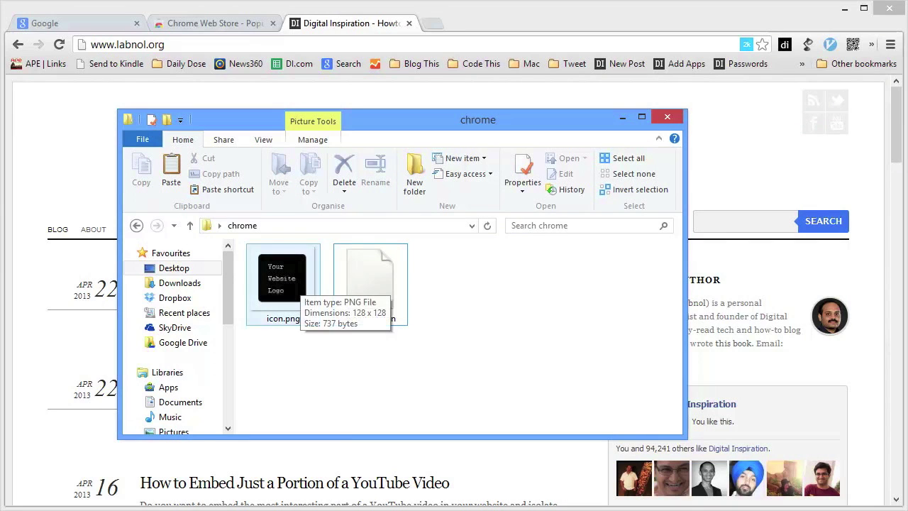
{"action": "left_click", "coordinate": [283, 280]}
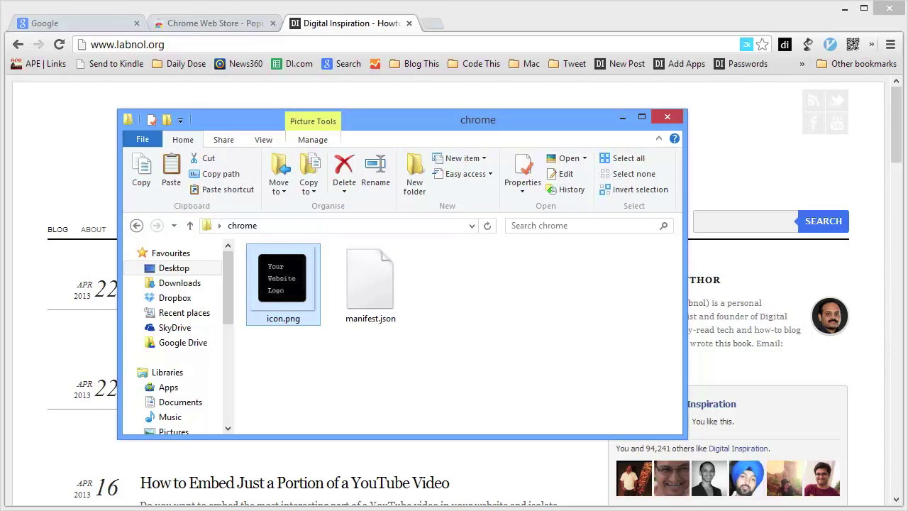
{"action": "key", "text": "ctrl+space"}
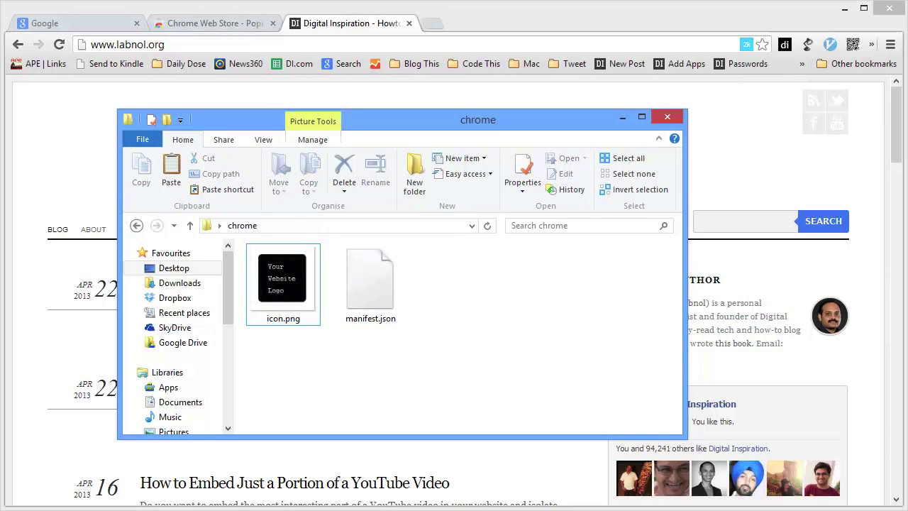
{"action": "left_click_drag", "start_coordinate": [443, 326], "coordinate": [298, 282]}
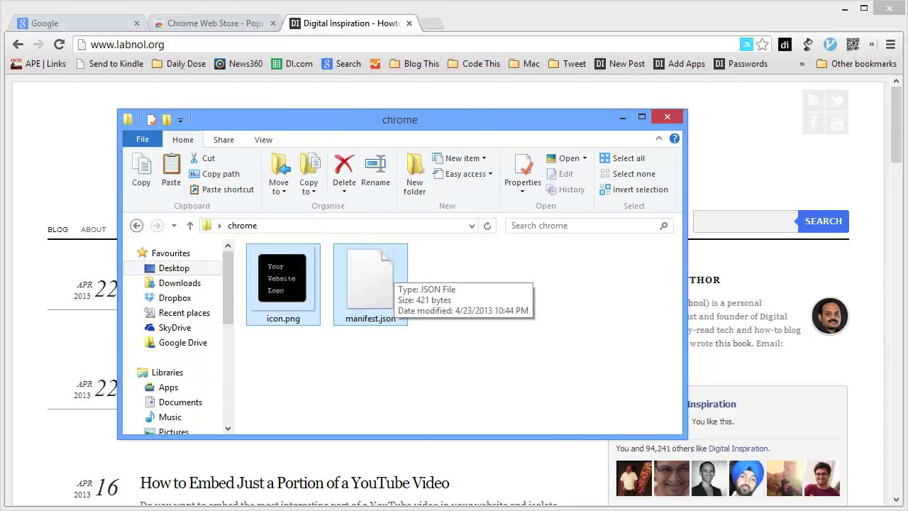
- Compress the two files into a zip named my-first-app
{"action": "right_click", "coordinate": [390, 262]}
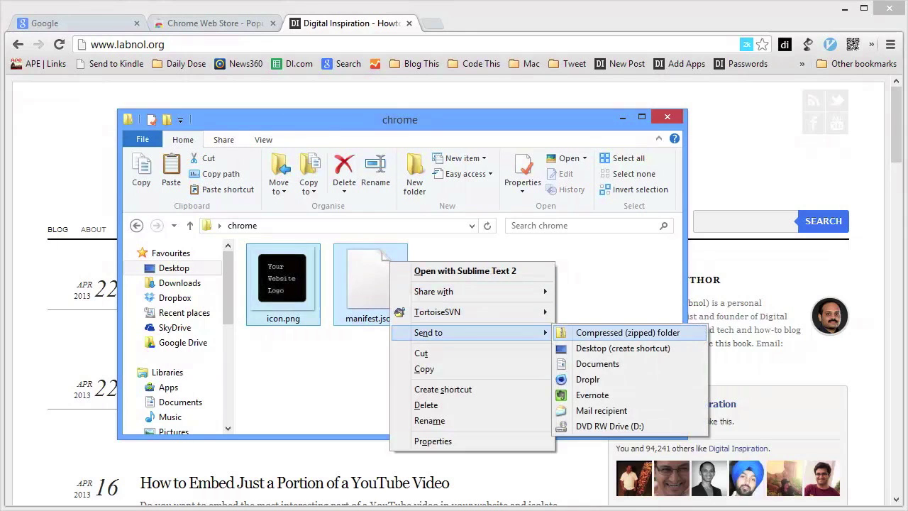
{"action": "left_click", "coordinate": [610, 330]}
{"action": "type", "text": "my-first-app.zip"}
{"action": "key", "text": "Return"}
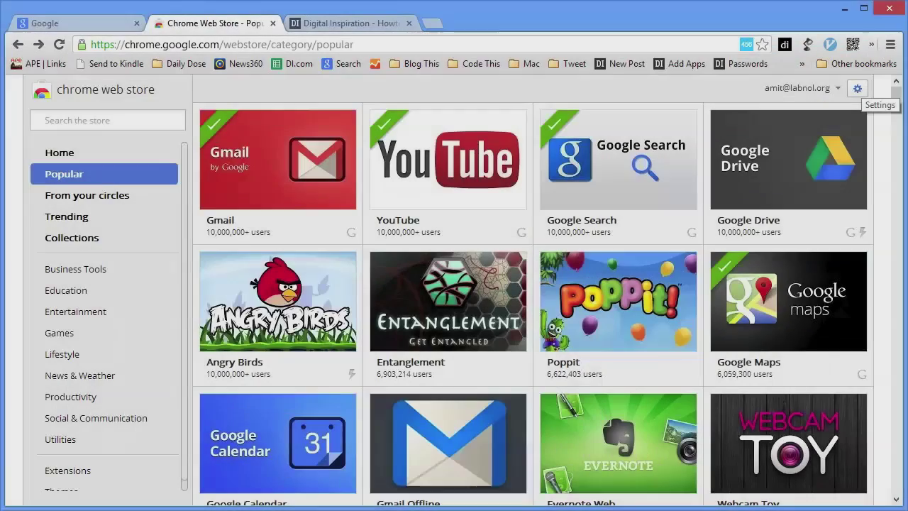
- Go to the developer dashboard and upload my-first-app.zip as the item package
{"action": "left_click", "coordinate": [857, 88]}
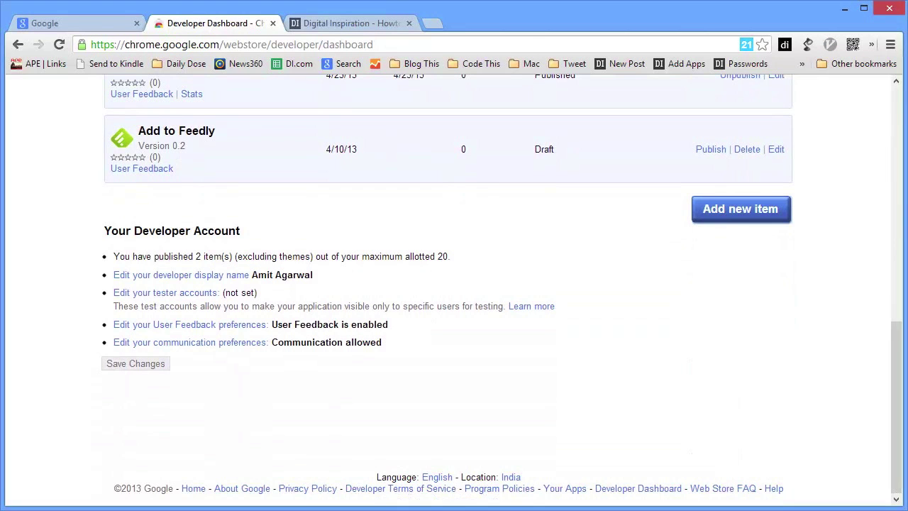
{"action": "left_click", "coordinate": [744, 208]}
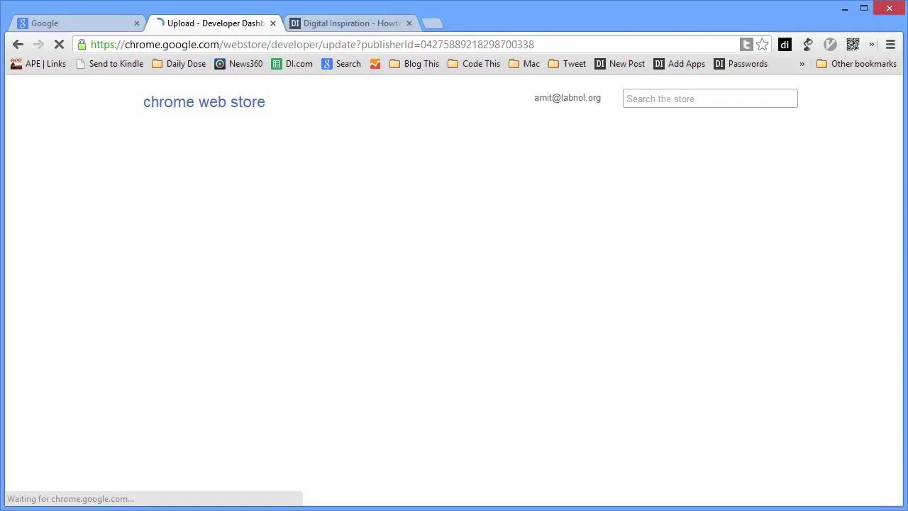
{"action": "key", "text": "Return"}
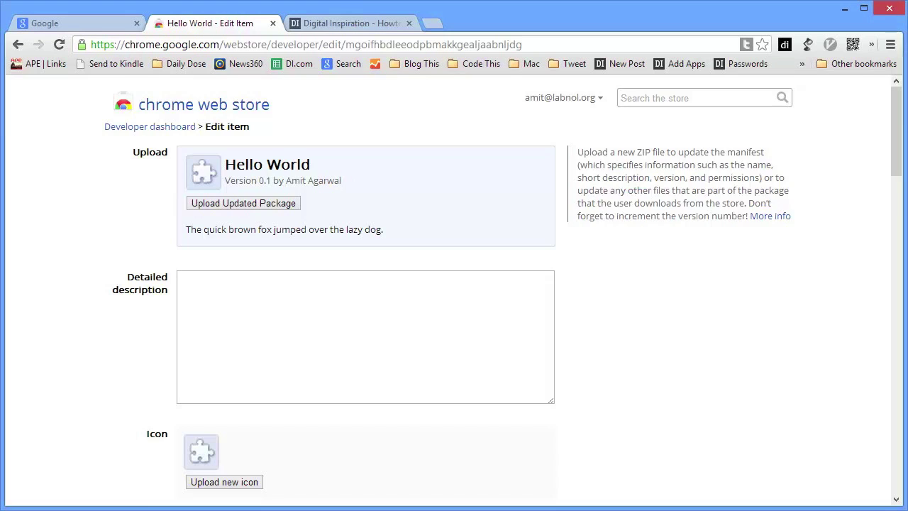
- Set the listing category to Blogs and the language to English
{"action": "scroll", "coordinate": [453, 284], "scroll_direction": "down", "scroll_amount": 4}
{"action": "scroll", "coordinate": [454, 283], "scroll_direction": "down", "scroll_amount": 5}
{"action": "scroll", "coordinate": [454, 283], "scroll_direction": "down", "scroll_amount": 3}
{"action": "left_click", "coordinate": [268, 156]}
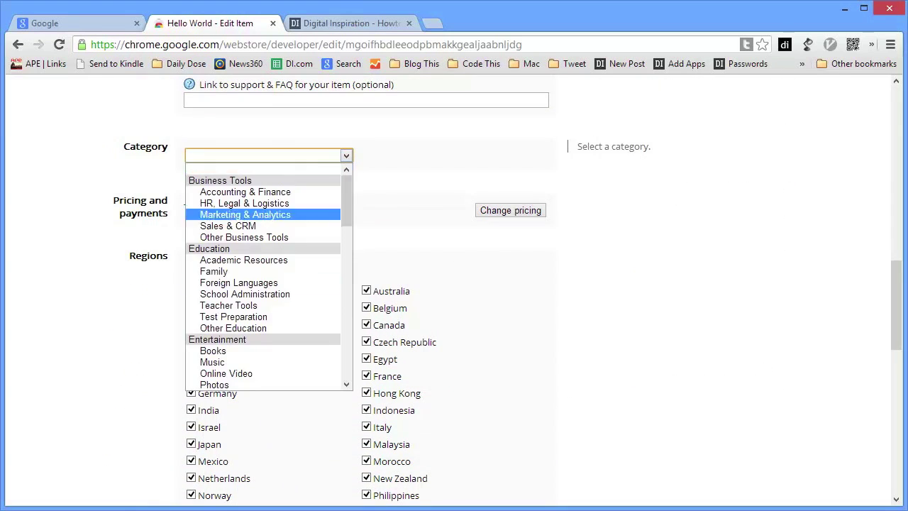
{"action": "scroll", "coordinate": [268, 284], "scroll_direction": "down", "scroll_amount": 8}
{"action": "scroll", "coordinate": [268, 284], "scroll_direction": "down", "scroll_amount": 1}
{"action": "left_click", "coordinate": [213, 314]}
{"action": "scroll", "coordinate": [212, 314], "scroll_direction": "down", "scroll_amount": 4}
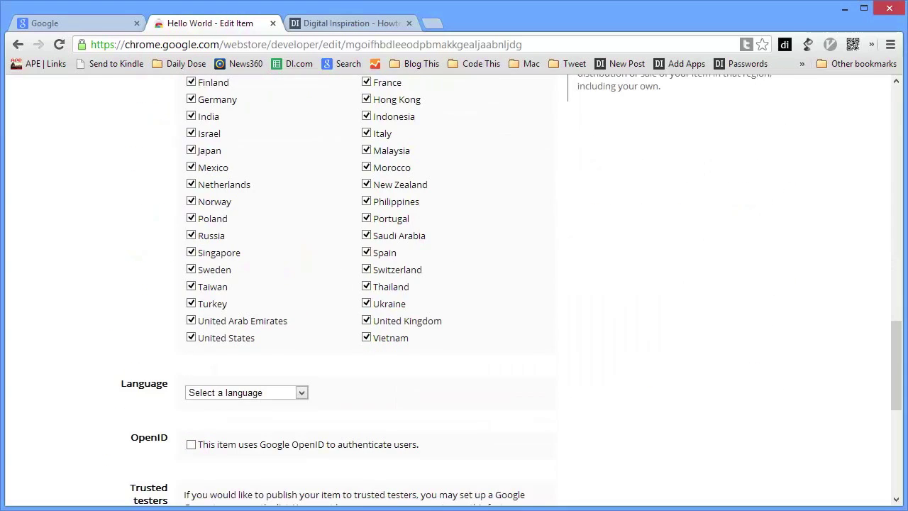
{"action": "scroll", "coordinate": [246, 283], "scroll_direction": "down", "scroll_amount": 2}
{"action": "left_click", "coordinate": [246, 245]}
{"action": "left_click", "coordinate": [234, 373]}
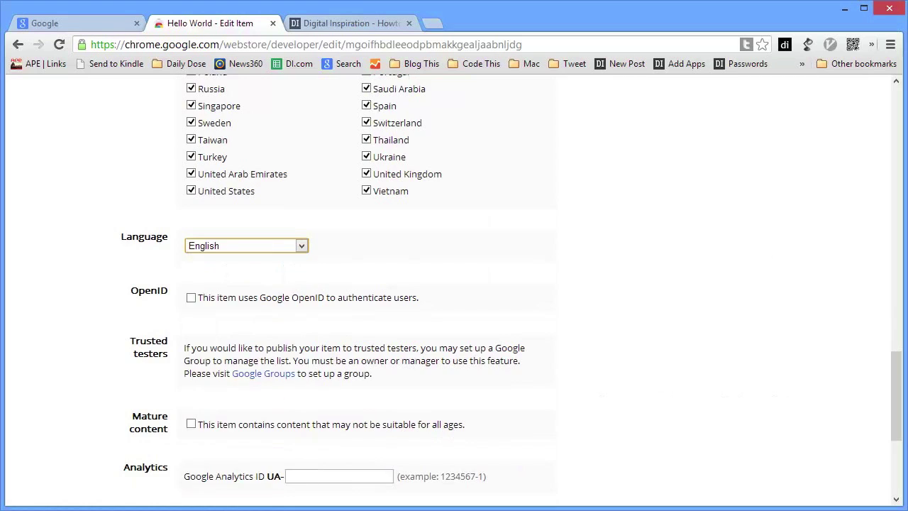
- Upload icon.png as the listing icon
{"action": "key", "text": "Home"}
{"action": "scroll", "coordinate": [366, 284], "scroll_direction": "down", "scroll_amount": 3}
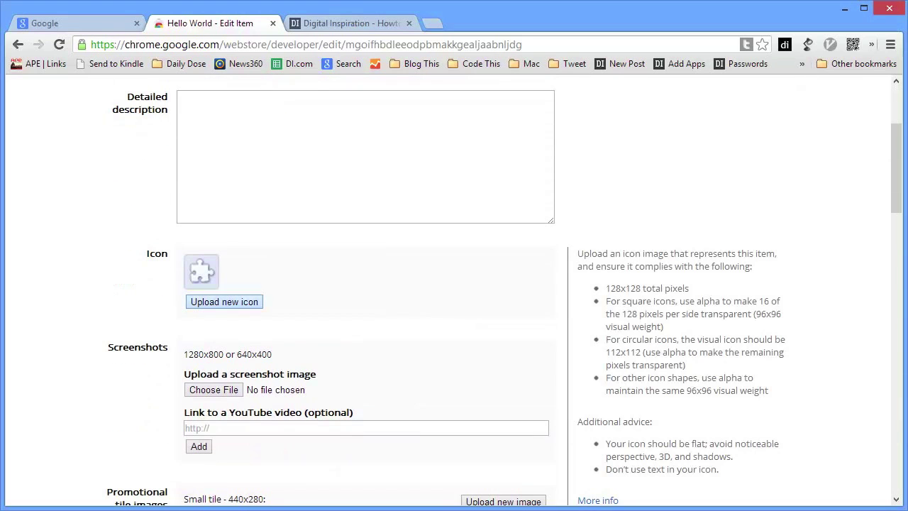
{"action": "left_click", "coordinate": [224, 301]}
{"action": "left_click", "coordinate": [240, 286]}
{"action": "double_click", "coordinate": [395, 173]}
{"action": "left_click", "coordinate": [664, 361]}
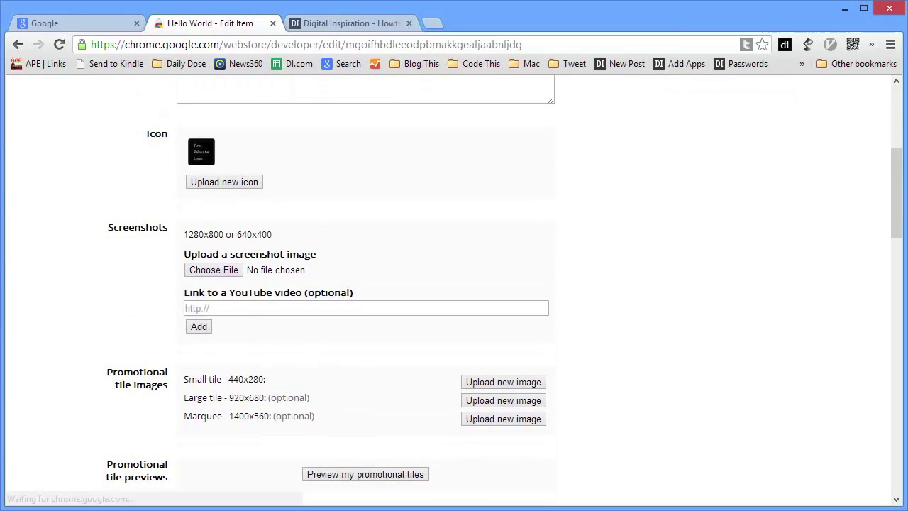
- Add digital-inspiration.png as the listing screenshot
{"action": "scroll", "coordinate": [365, 284], "scroll_direction": "down", "scroll_amount": 1}
{"action": "left_click", "coordinate": [215, 229]}
{"action": "left_click", "coordinate": [297, 183]}
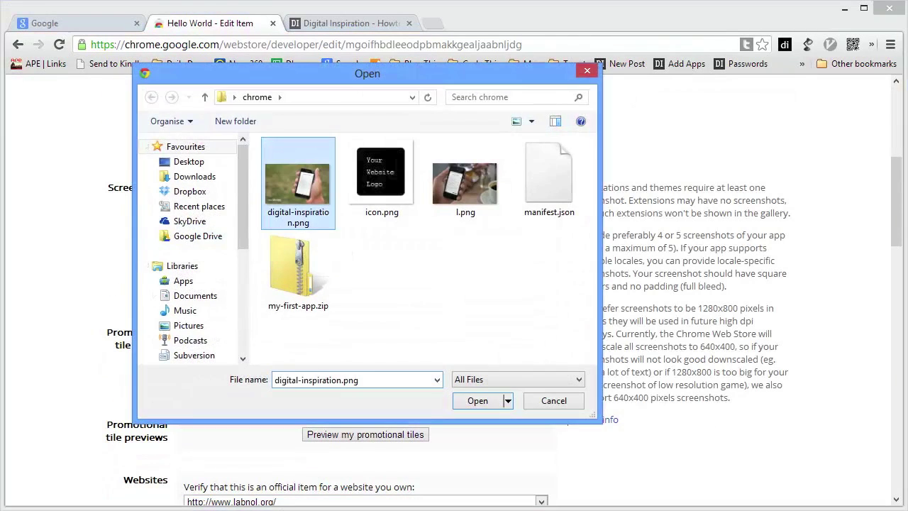
{"action": "key", "text": "Return"}
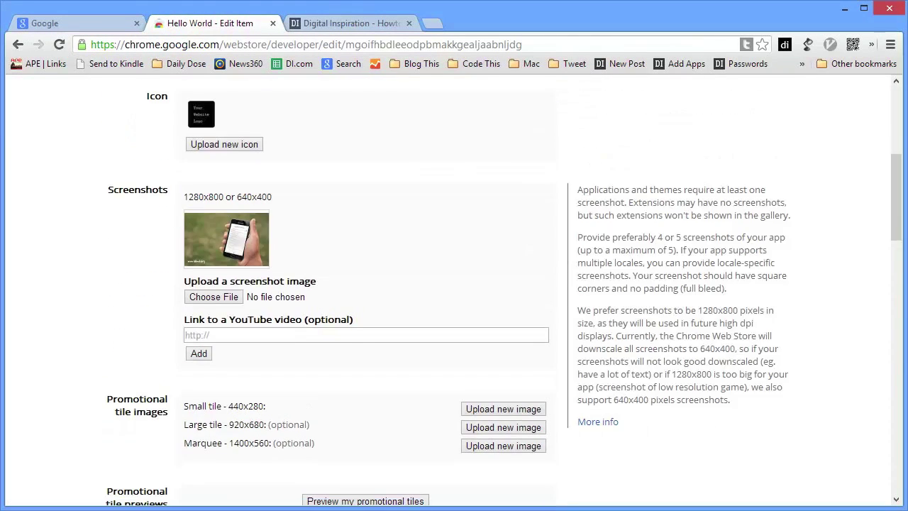
- Upload l.png as the small promotional tile
{"action": "scroll", "coordinate": [366, 284], "scroll_direction": "down", "scroll_amount": 3}
{"action": "left_click", "coordinate": [502, 217]}
{"action": "left_click", "coordinate": [239, 284]}
{"action": "left_click", "coordinate": [465, 178]}
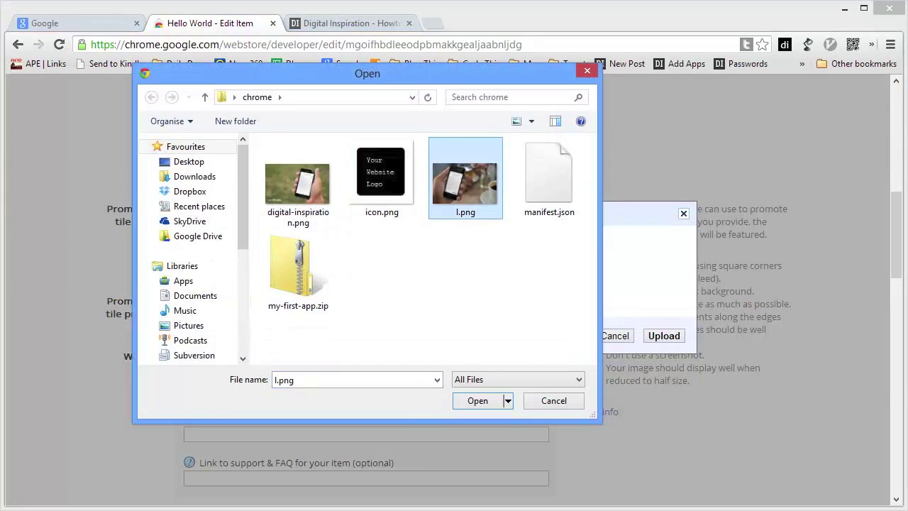
{"action": "key", "text": "Return"}
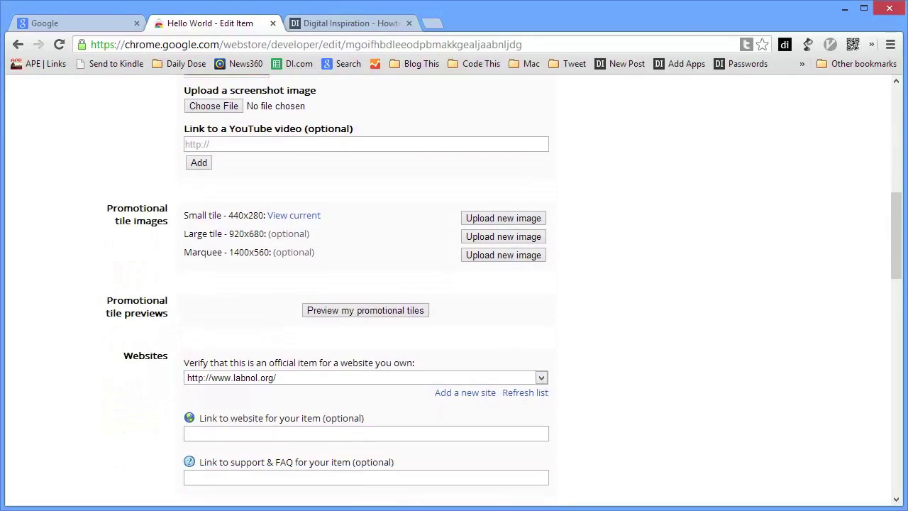
{"action": "scroll", "coordinate": [366, 284], "scroll_direction": "down", "scroll_amount": 1}
{"action": "scroll", "coordinate": [366, 284], "scroll_direction": "down", "scroll_amount": 2}
{"action": "scroll", "coordinate": [366, 284], "scroll_direction": "down", "scroll_amount": 2}
{"action": "scroll", "coordinate": [366, 284], "scroll_direction": "down", "scroll_amount": 5}
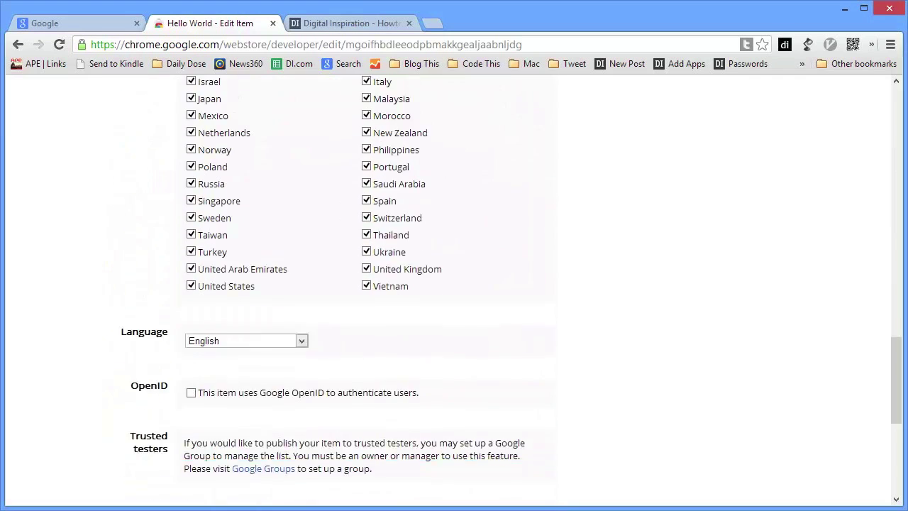
{"action": "scroll", "coordinate": [454, 284], "scroll_direction": "down", "scroll_amount": 3}
{"action": "scroll", "coordinate": [454, 284], "scroll_direction": "down", "scroll_amount": 2}
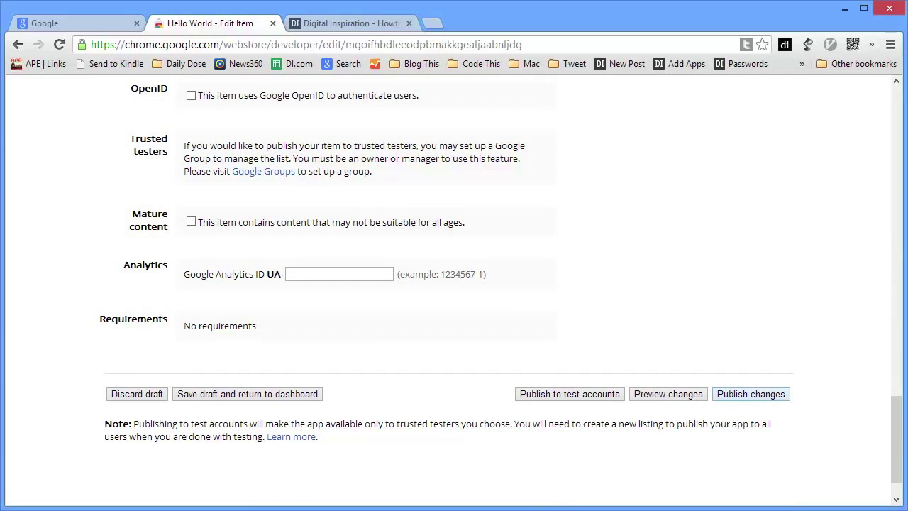
- Publish the Hello World changes and confirm OK in the publish prompt
{"action": "left_click", "coordinate": [750, 394]}
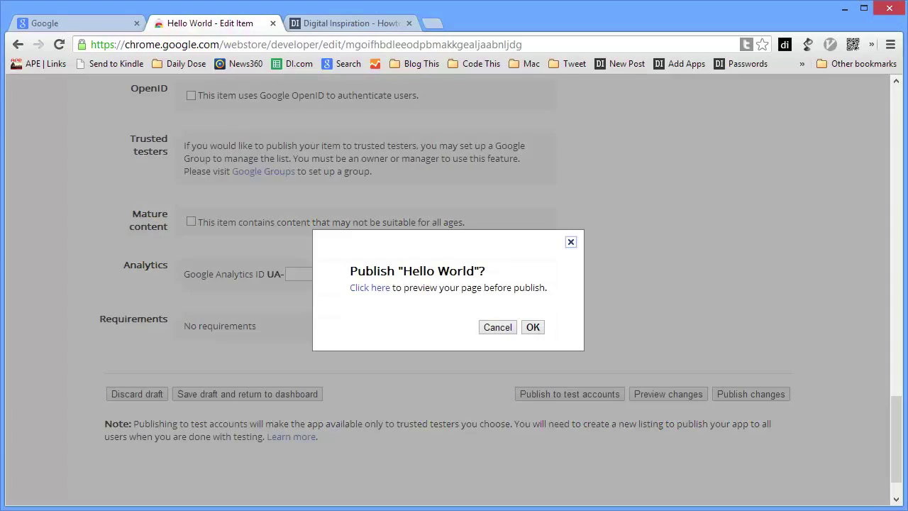
{"action": "key", "text": "Return"}
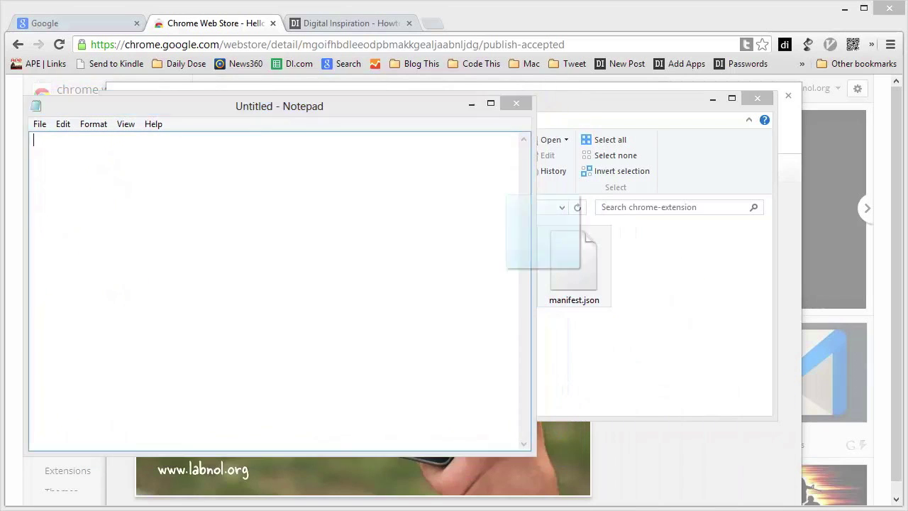
- Load manifest.json and set name 'My Extension' and description 'Search and flip through my stories'
{"action": "left_click_drag", "start_coordinate": [574, 262], "coordinate": [461, 255]}
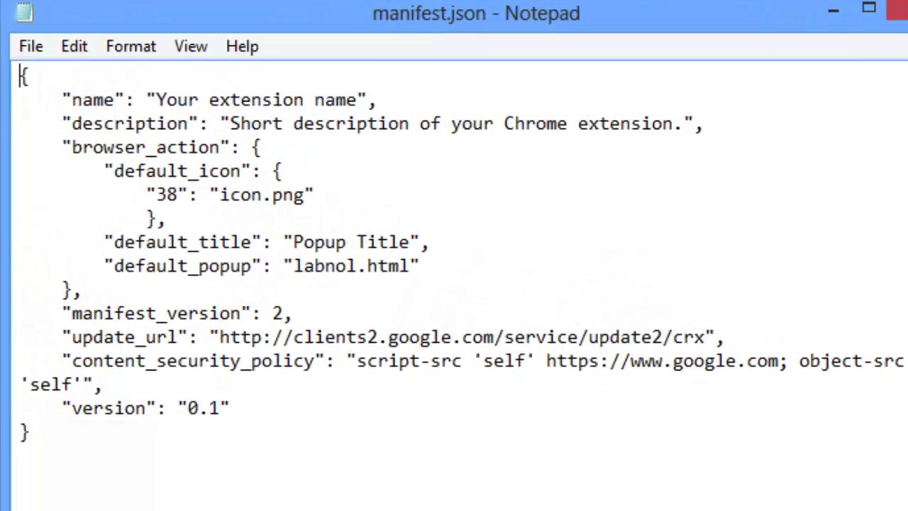
{"action": "left_click_drag", "start_coordinate": [156, 100], "coordinate": [358, 100]}
{"action": "type", "text": "My Extension"}
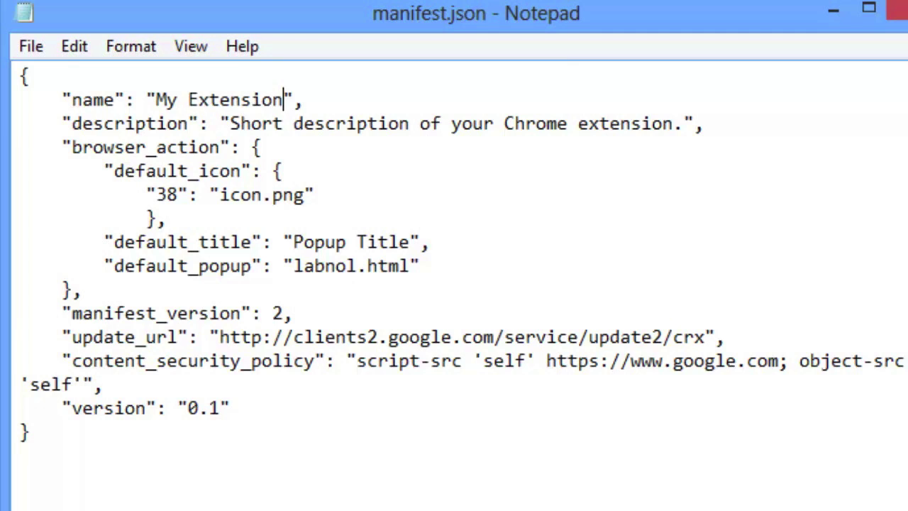
{"action": "left_click_drag", "start_coordinate": [229, 123], "coordinate": [673, 124]}
{"action": "type", "text": "Search and"}
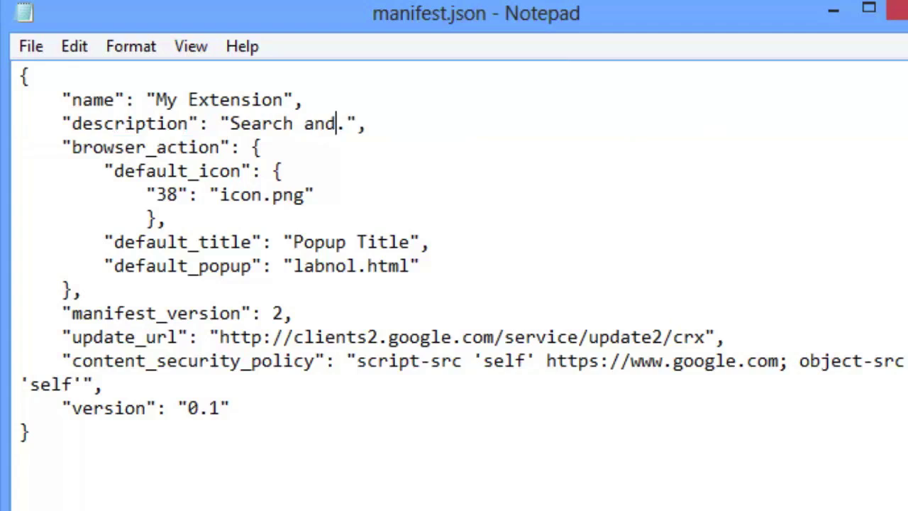
{"action": "type", "text": " flip through "}
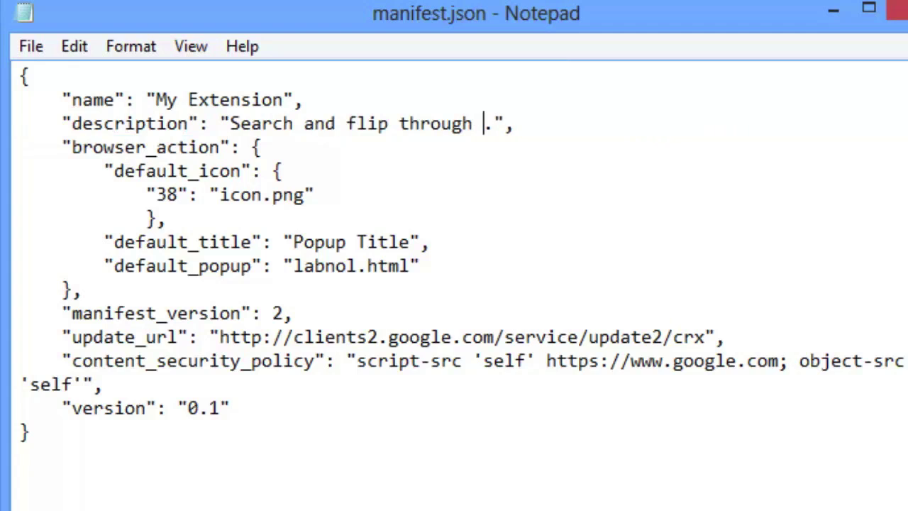
{"action": "type", "text": "my stories"}
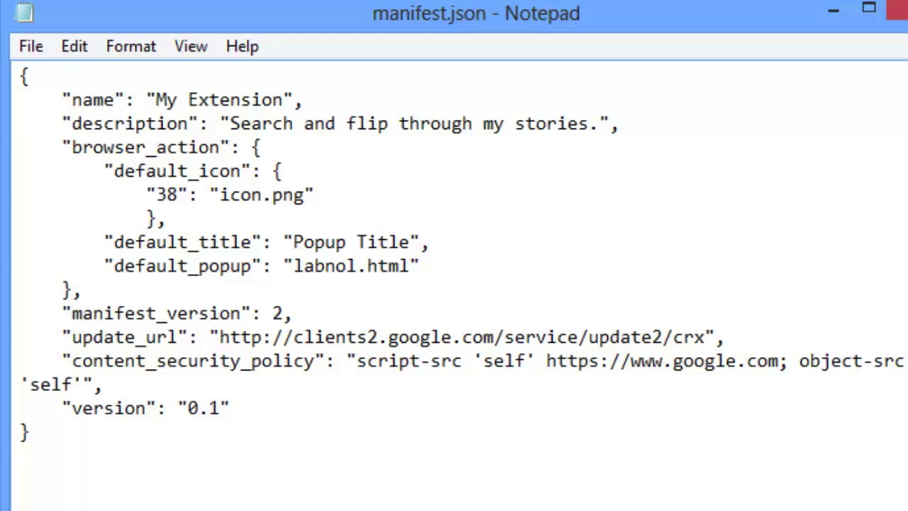
- Change the popup title to 'Digital Inspiration' and close the manifest
{"action": "left_click_drag", "start_coordinate": [293, 242], "coordinate": [410, 242]}
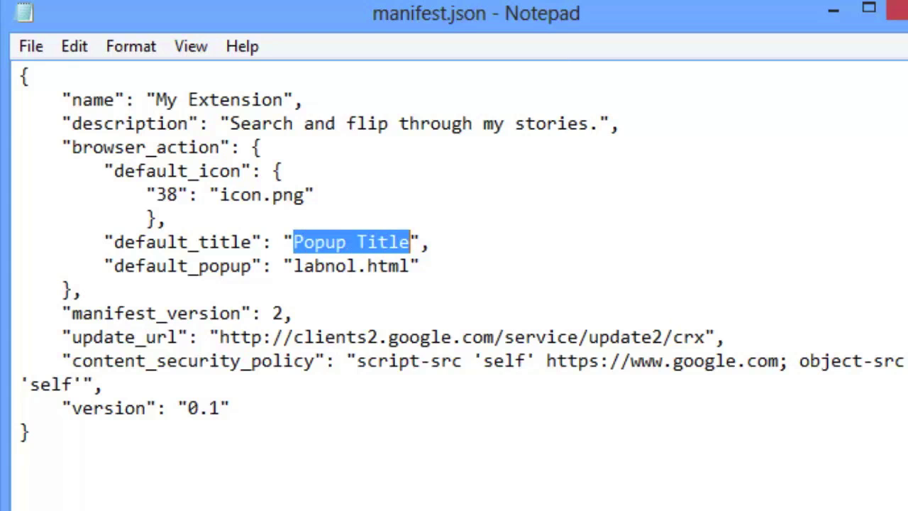
{"action": "type", "text": "Digital Inspiration"}
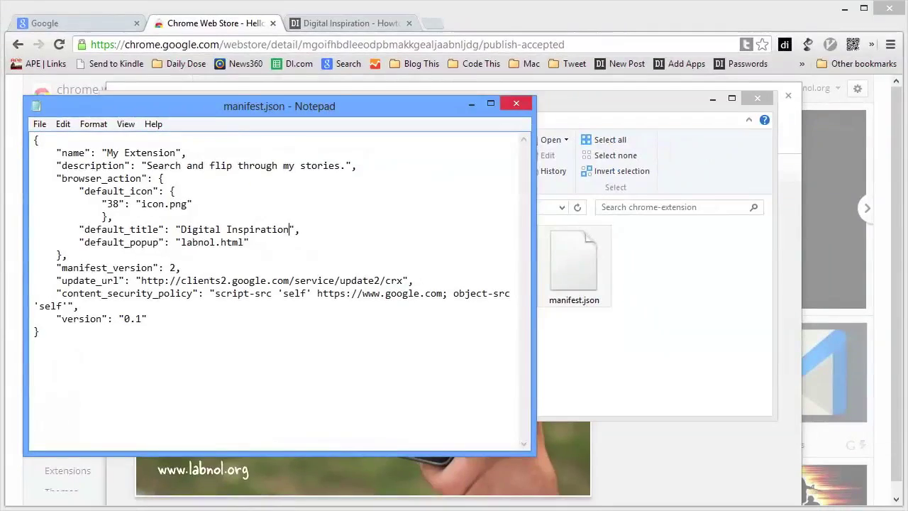
{"action": "left_click", "coordinate": [515, 103]}
{"action": "key", "text": "Return"}
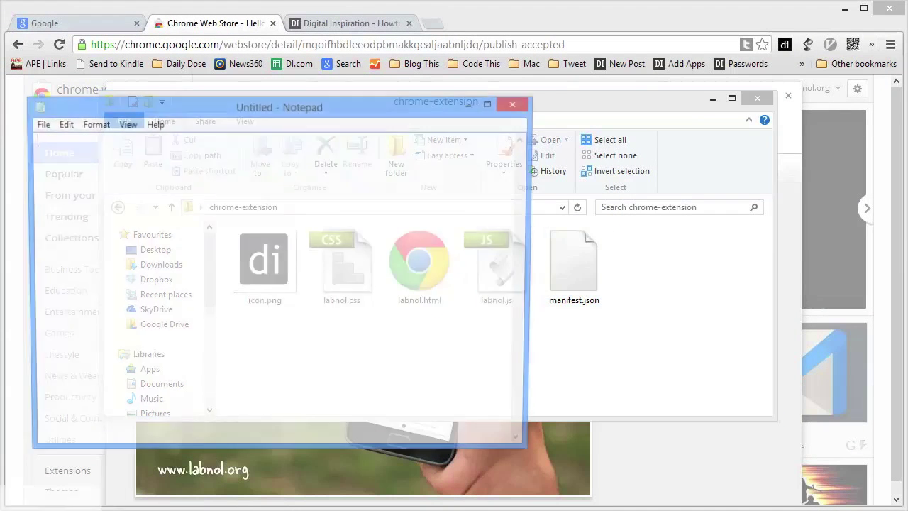
{"action": "key", "text": "Left"}
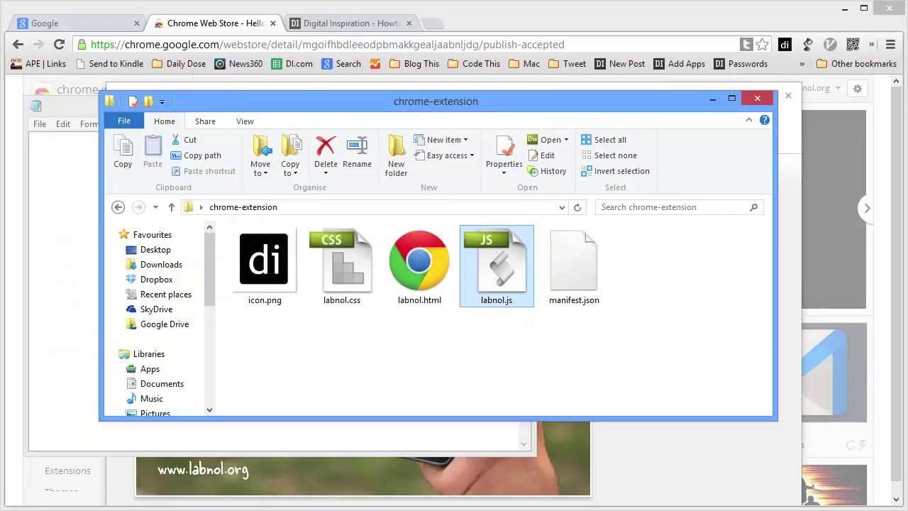
{"action": "key", "text": "Return"}
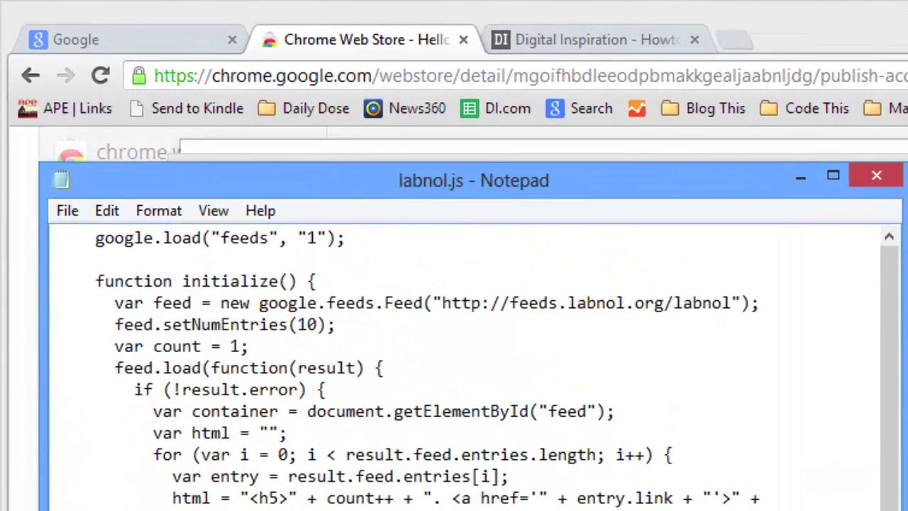
{"action": "left_click_drag", "start_coordinate": [442, 303], "coordinate": [731, 302]}
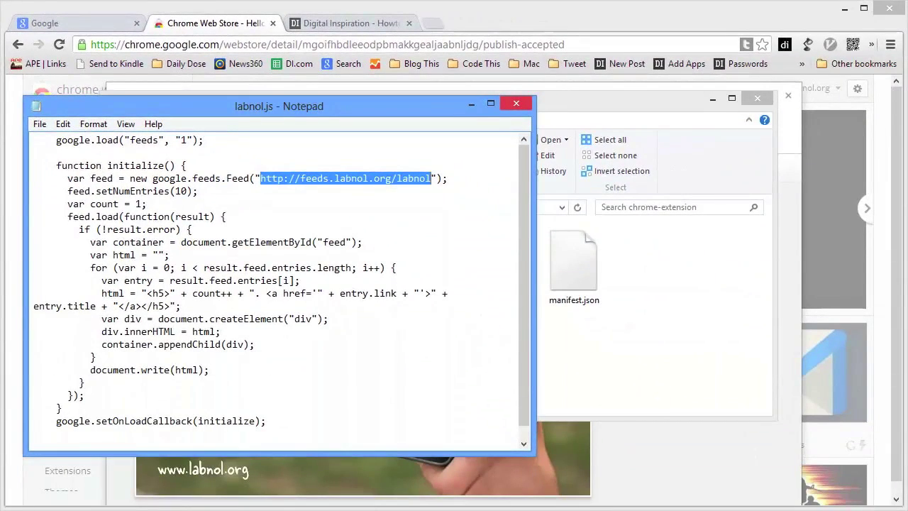
{"action": "key", "text": "alt+Tab"}
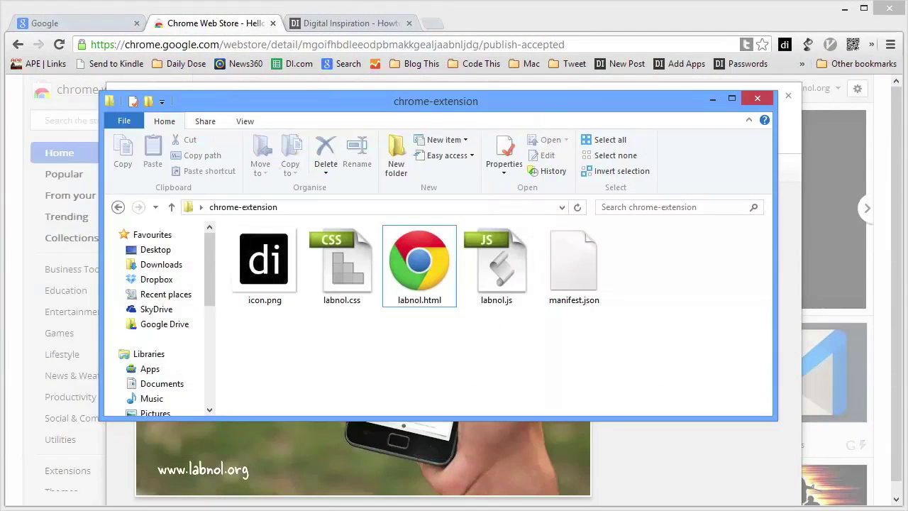
- Select all five extension files and compress them into labnol.zip
{"action": "left_click_drag", "start_coordinate": [663, 298], "coordinate": [230, 241]}
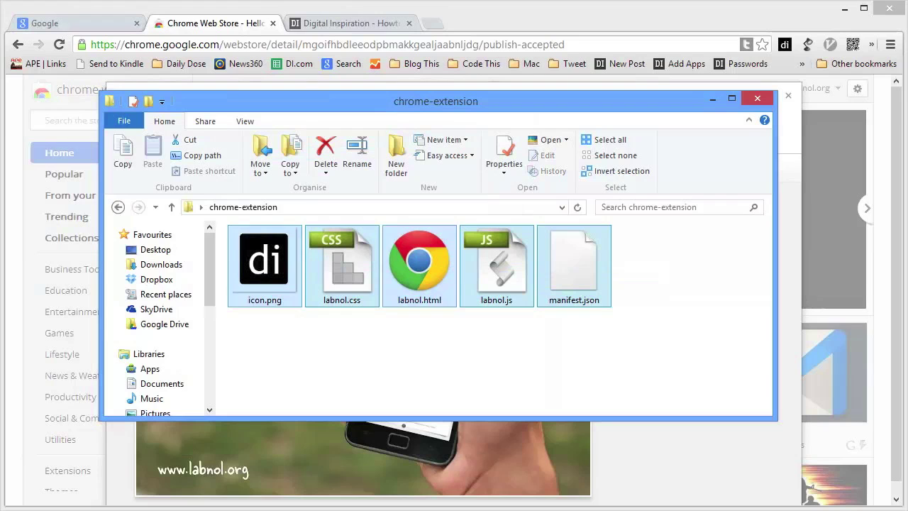
{"action": "right_click", "coordinate": [359, 254]}
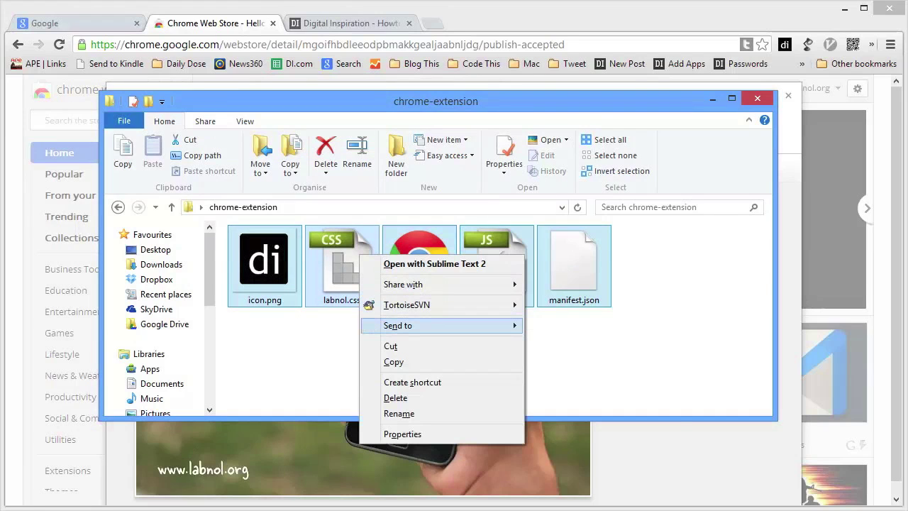
{"action": "key", "text": "Return"}
{"action": "key", "text": "Return"}
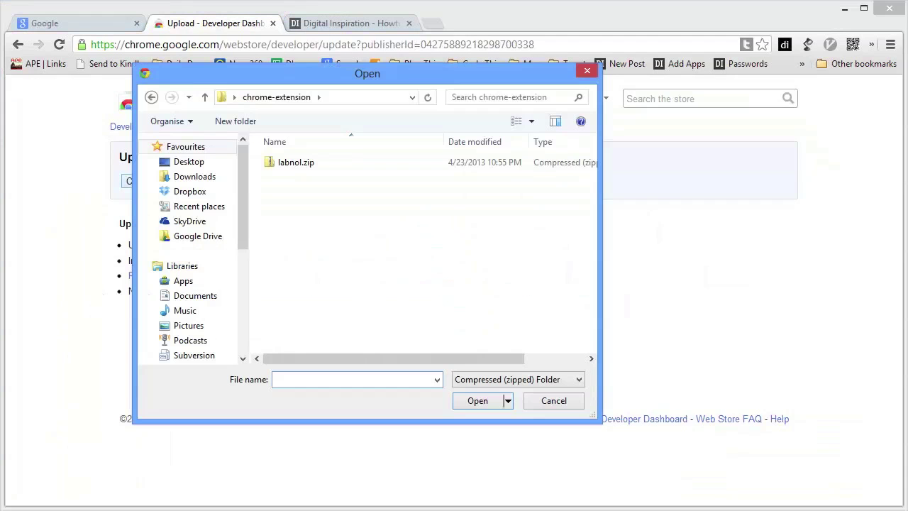
- Pick labnol.zip for upload and scroll through the new My Extension listing form
{"action": "double_click", "coordinate": [295, 161]}
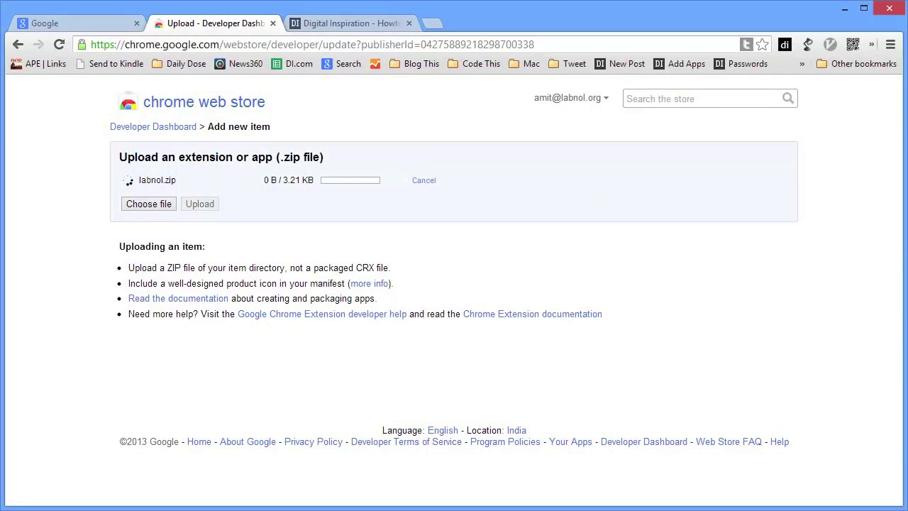
{"action": "scroll", "coordinate": [454, 284], "scroll_direction": "down", "scroll_amount": 3}
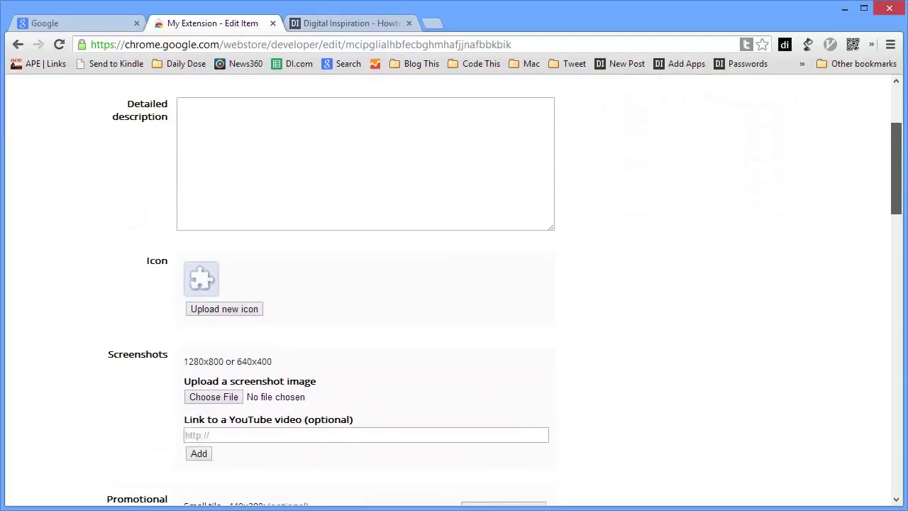
{"action": "scroll", "coordinate": [454, 284], "scroll_direction": "down", "scroll_amount": 7}
{"action": "scroll", "coordinate": [454, 284], "scroll_direction": "down", "scroll_amount": 2}
{"action": "scroll", "coordinate": [454, 284], "scroll_direction": "down", "scroll_amount": 6}
{"action": "scroll", "coordinate": [453, 284], "scroll_direction": "down", "scroll_amount": 4}
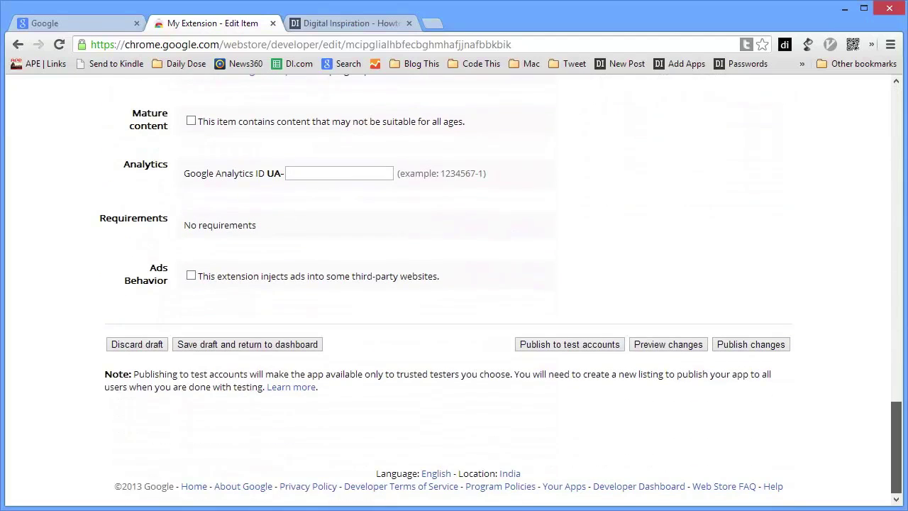
{"action": "scroll", "coordinate": [454, 284], "scroll_direction": "up", "scroll_amount": 12}
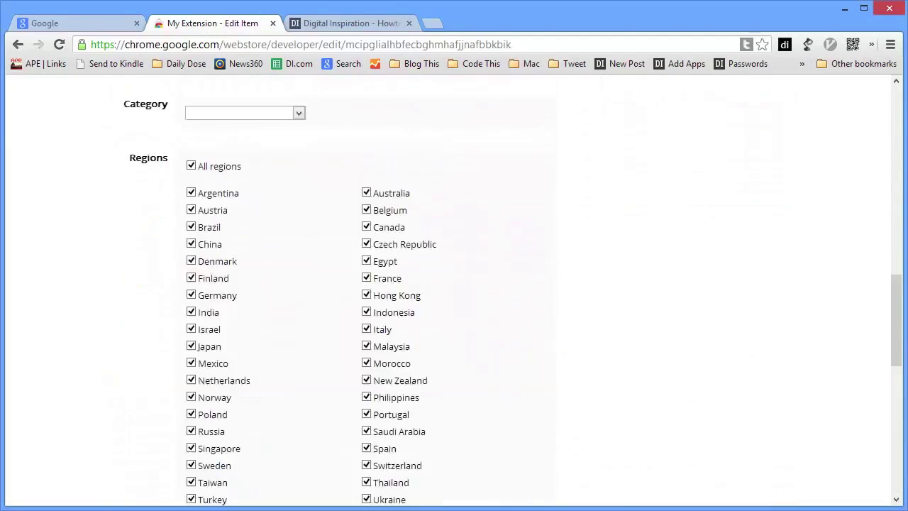